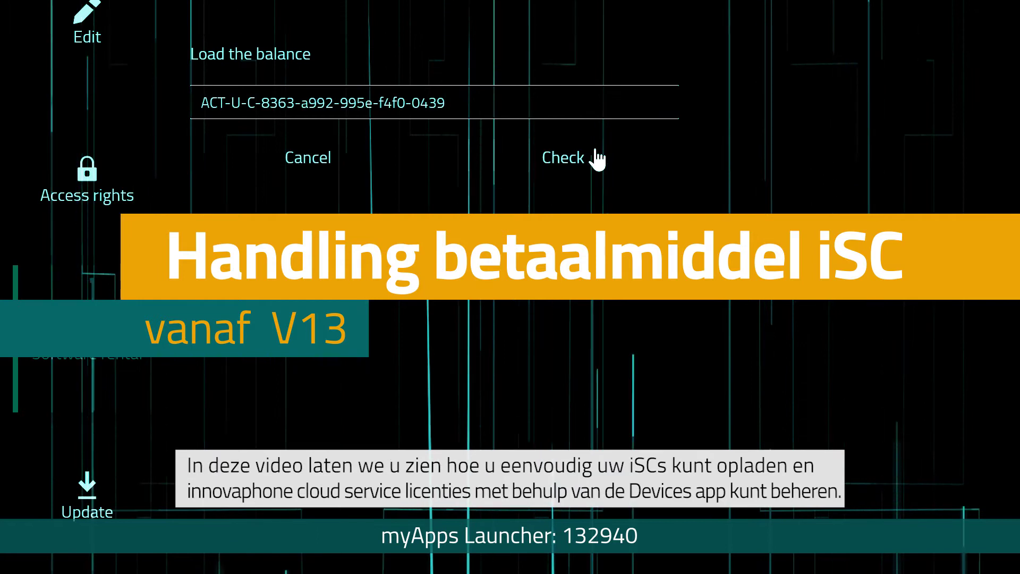
Return to the myApps home screen listing Phone Apps and the Devices admin tool.
{"action": "left_click", "coordinate": [596, 157]}
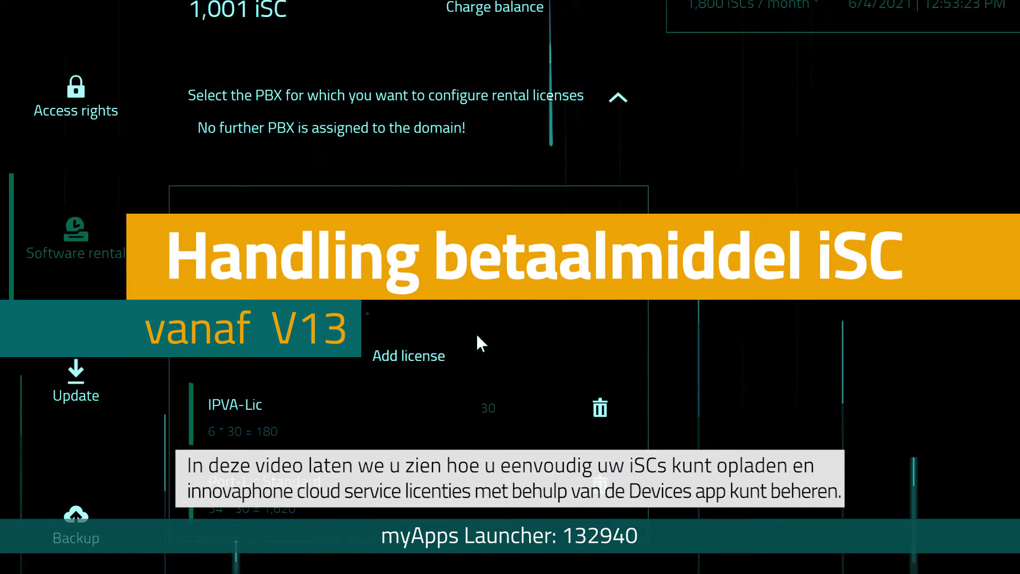
{"action": "left_click", "coordinate": [477, 336]}
{"action": "left_click", "coordinate": [444, 477]}
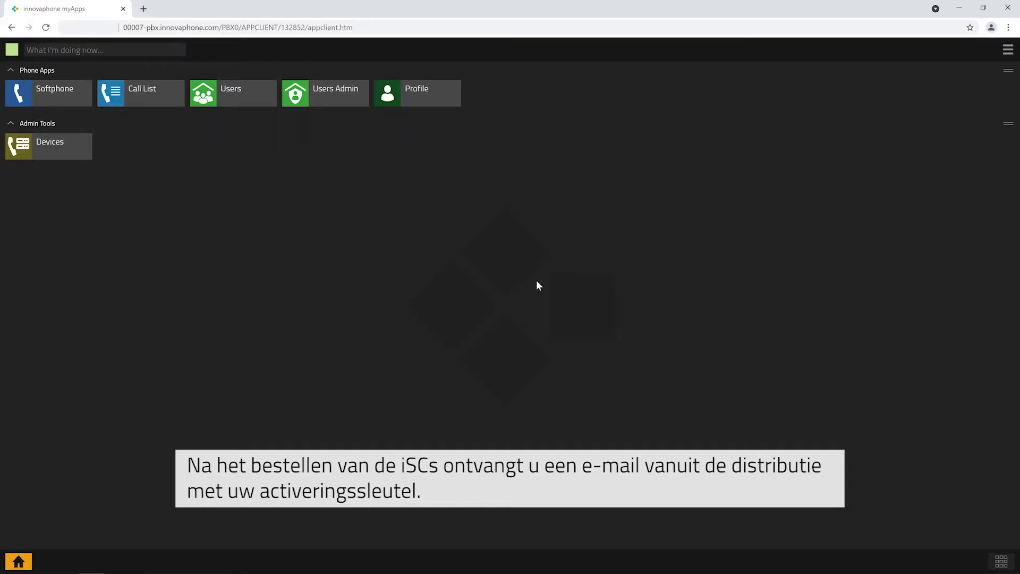
Charge demo.com's Software rental balance with a 1000 iSC activation key, bringing it to 1,001 iSC.
{"action": "left_click", "coordinate": [79, 147]}
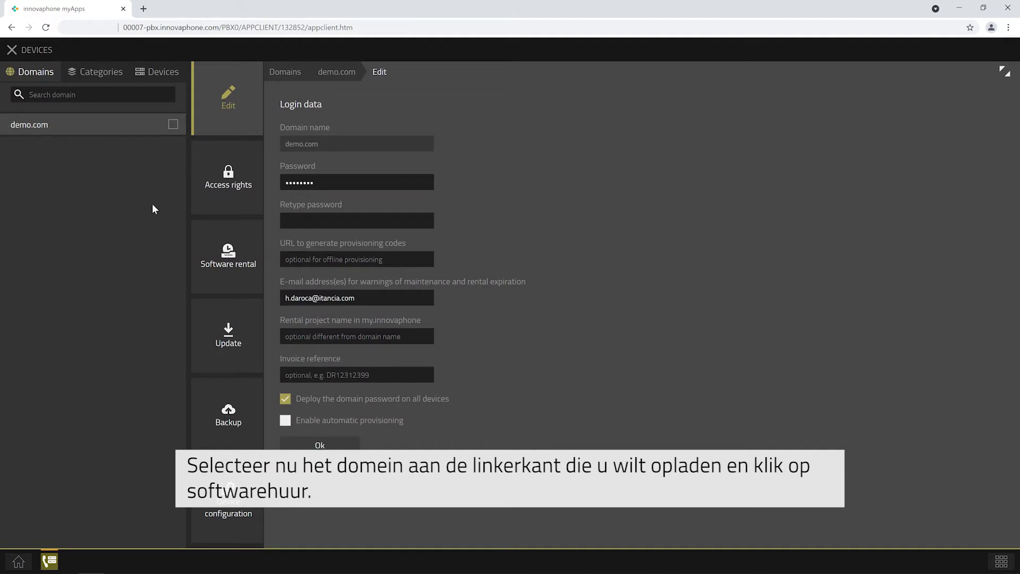
{"action": "left_click", "coordinate": [218, 262]}
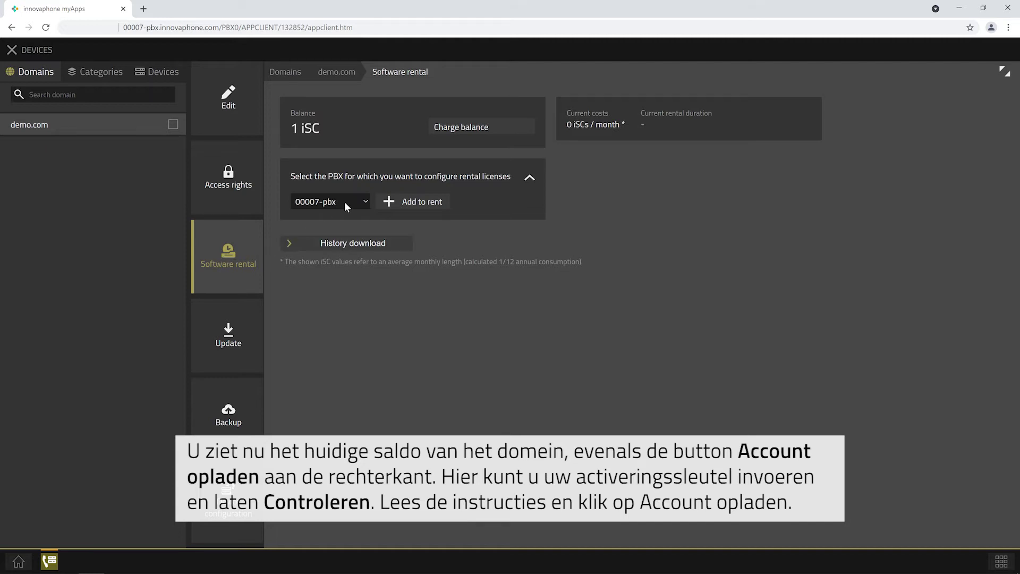
{"action": "left_click", "coordinate": [466, 133]}
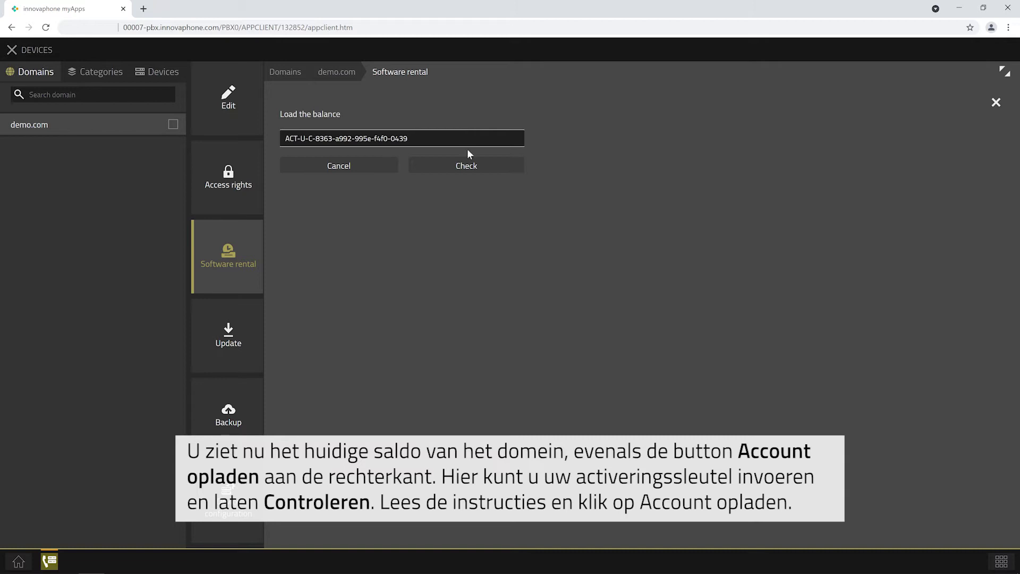
{"action": "left_click", "coordinate": [482, 166]}
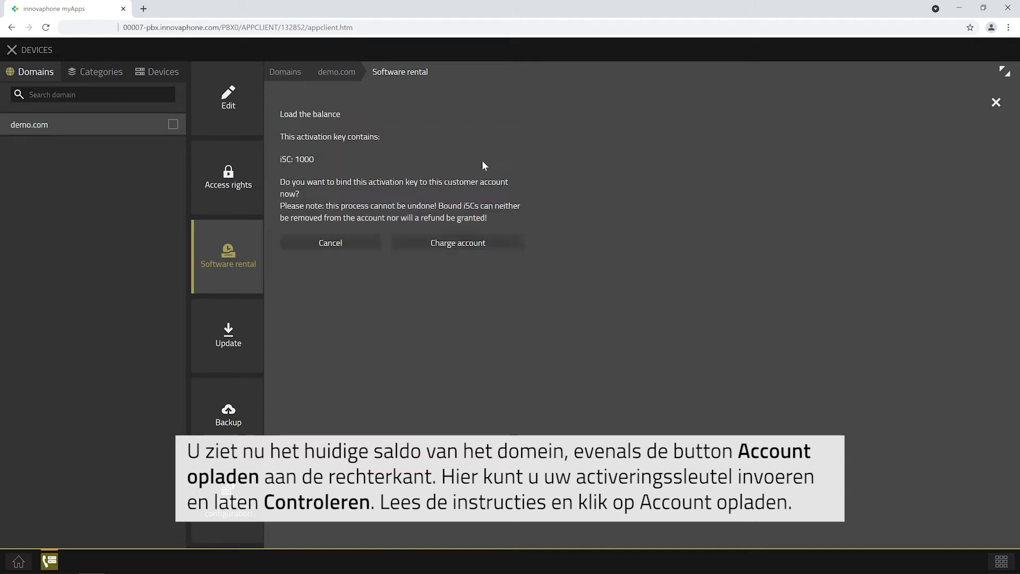
{"action": "left_click", "coordinate": [420, 245]}
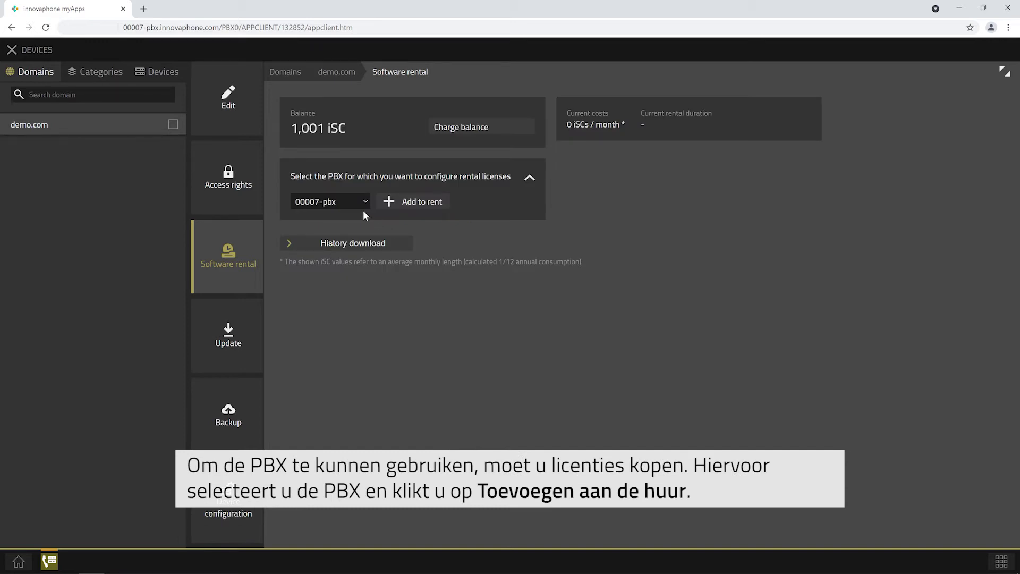
Start a rental for 00007-pbx and add 30 IPVA-Lic licences.
{"action": "left_click", "coordinate": [351, 202]}
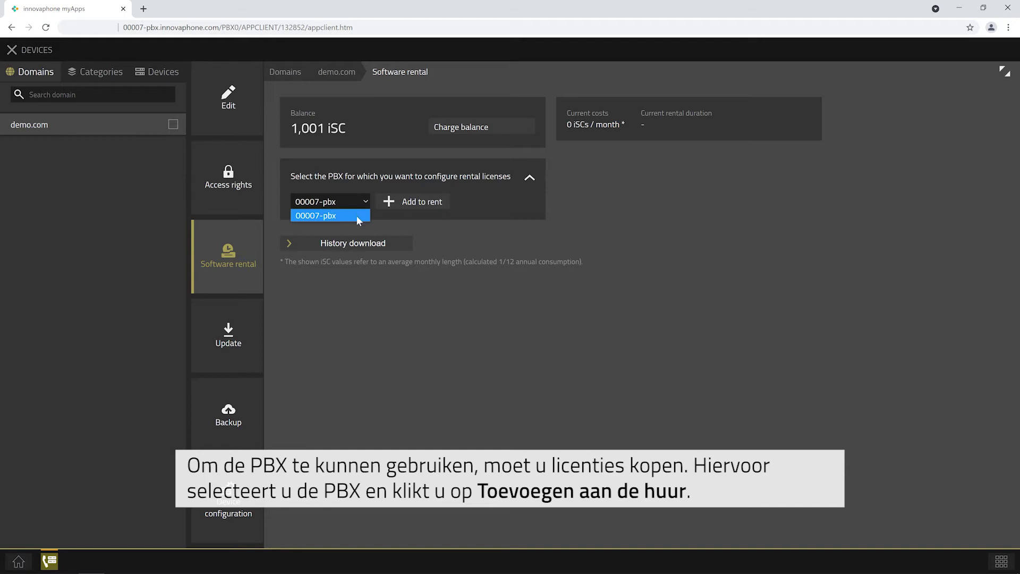
{"action": "left_click", "coordinate": [357, 219]}
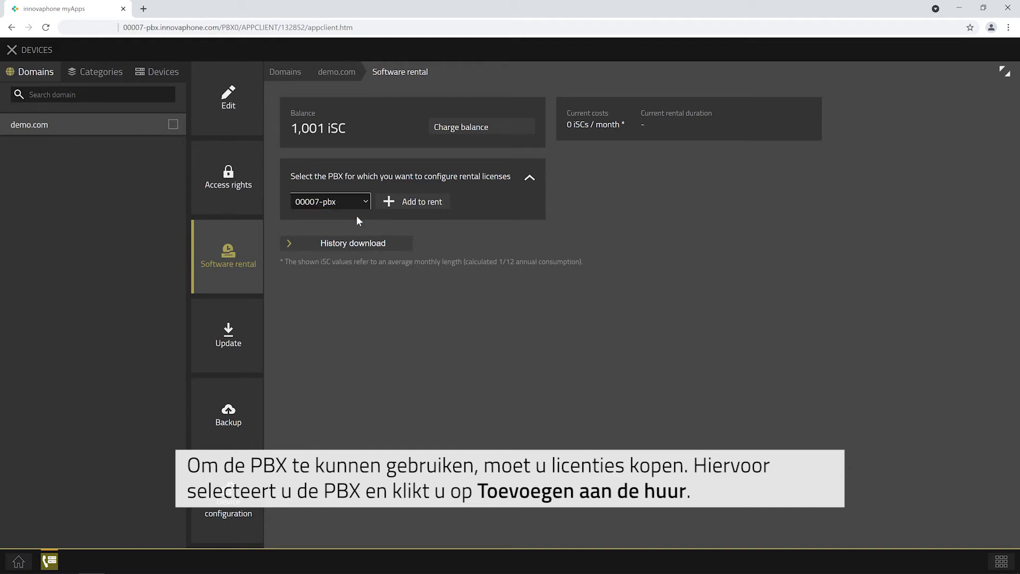
{"action": "left_click", "coordinate": [442, 201]}
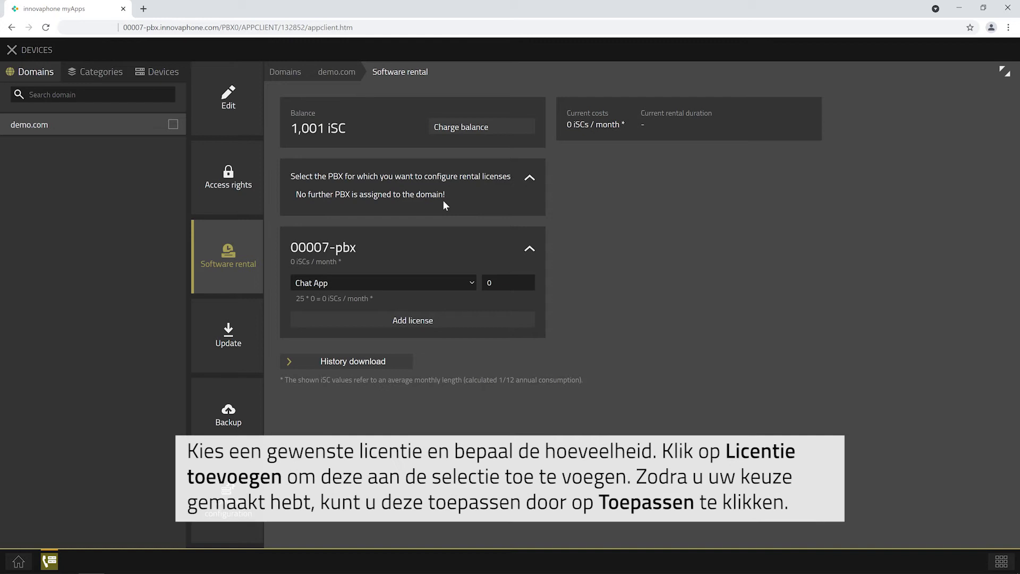
{"action": "left_click", "coordinate": [459, 283]}
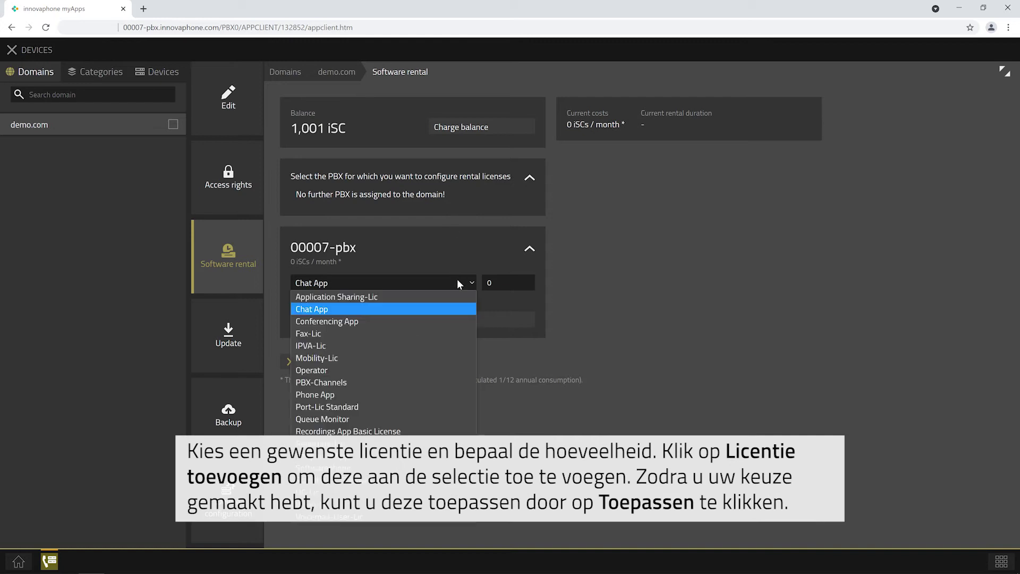
{"action": "left_click", "coordinate": [439, 345]}
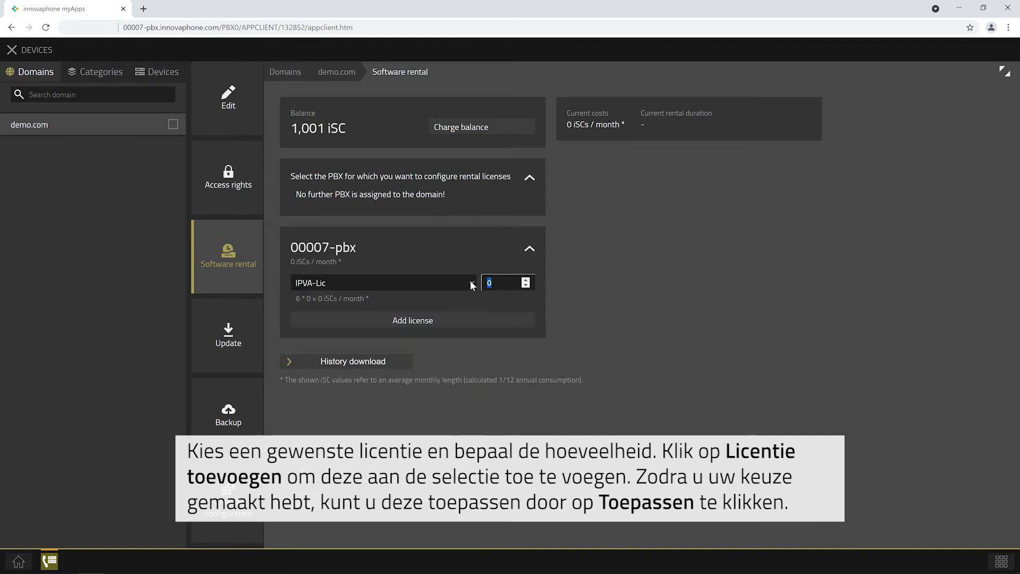
{"action": "type", "text": "30"}
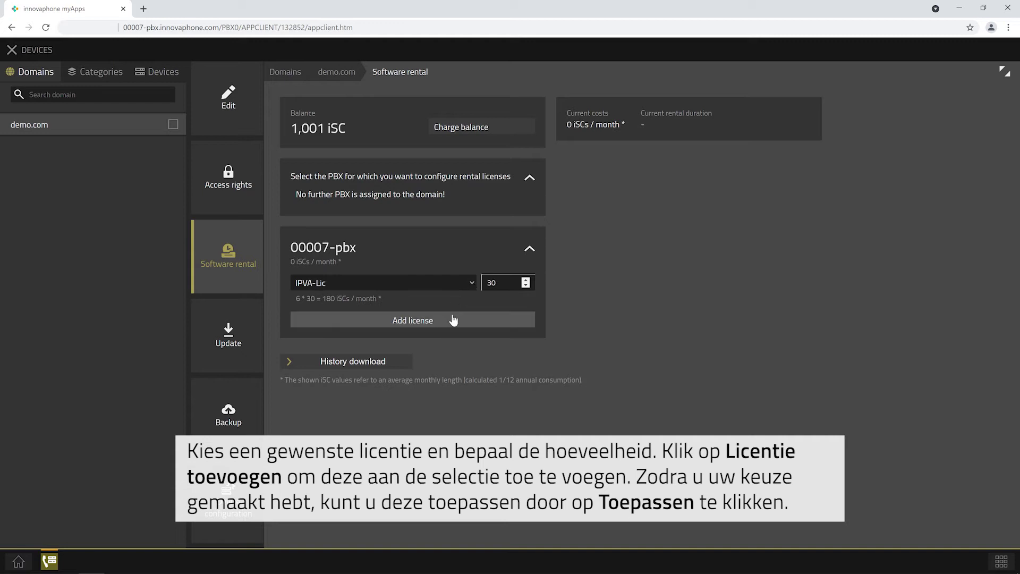
{"action": "left_click", "coordinate": [449, 322]}
Add 30 Port-Lic Standard and 30 UC-Lic licences and apply the 3,720 iSC/month rental.
{"action": "left_click", "coordinate": [442, 282]}
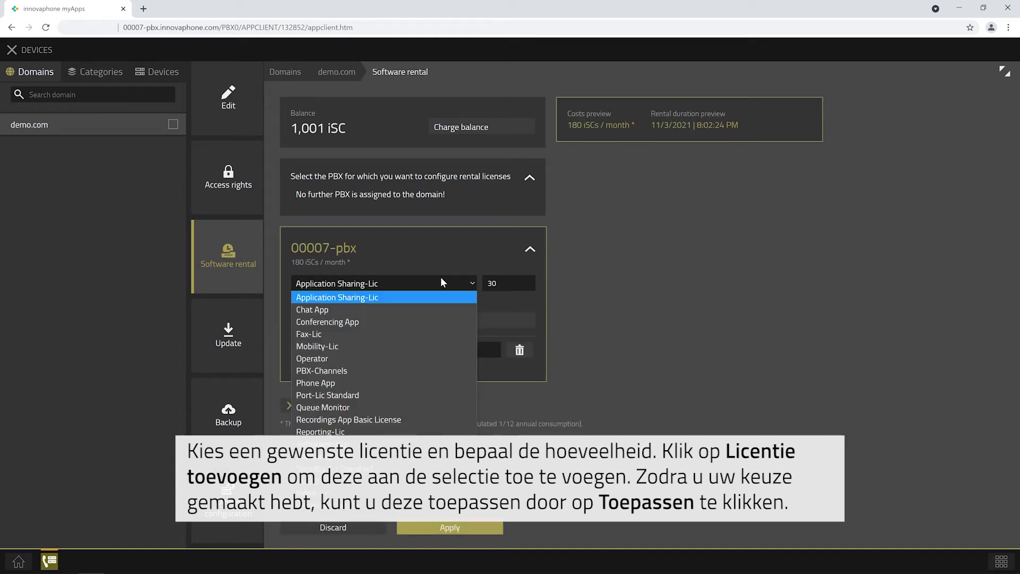
{"action": "left_click", "coordinate": [412, 395]}
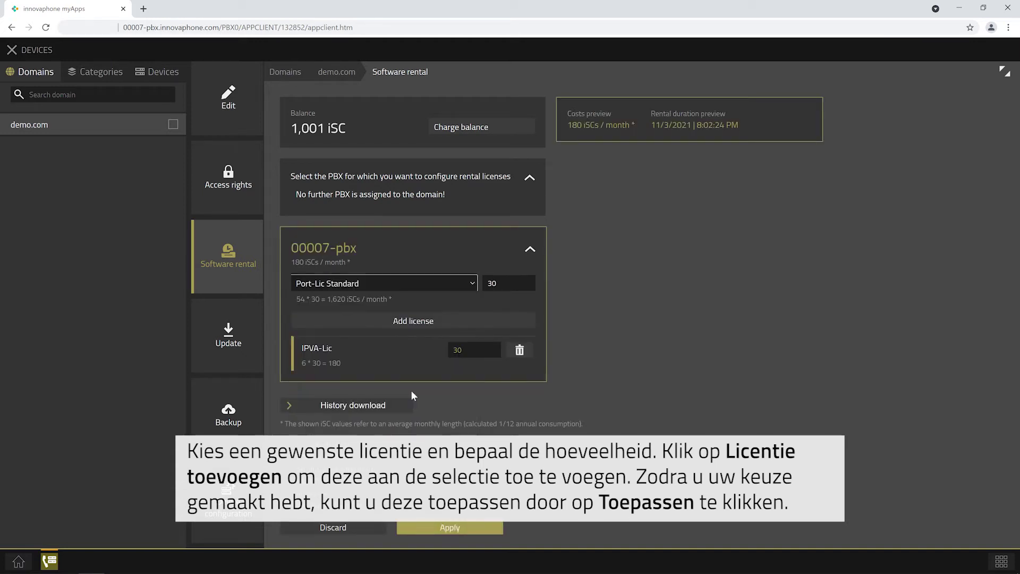
{"action": "left_click", "coordinate": [458, 322]}
{"action": "left_click", "coordinate": [451, 287]}
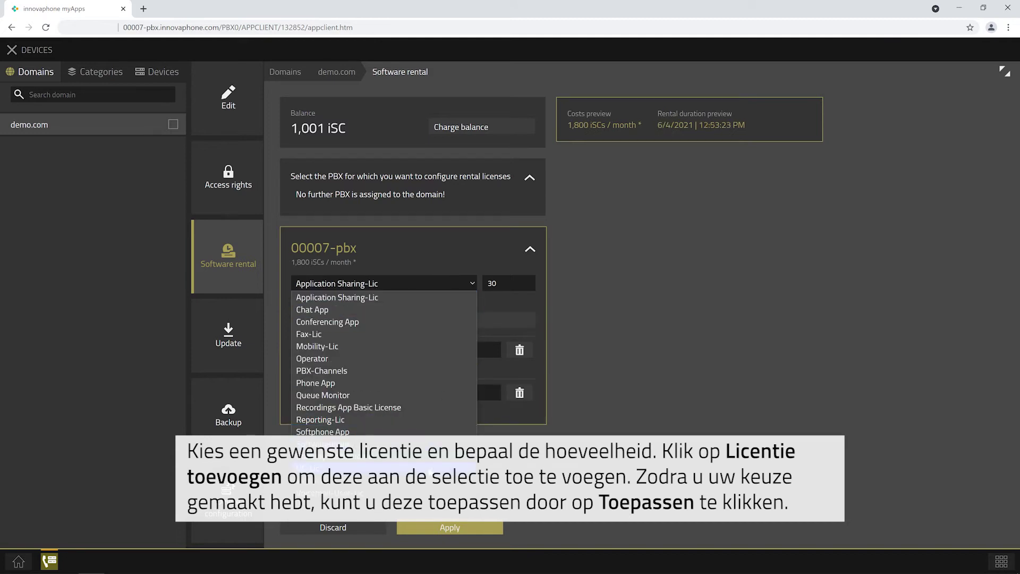
{"action": "left_click", "coordinate": [382, 420]}
{"action": "left_click", "coordinate": [443, 323]}
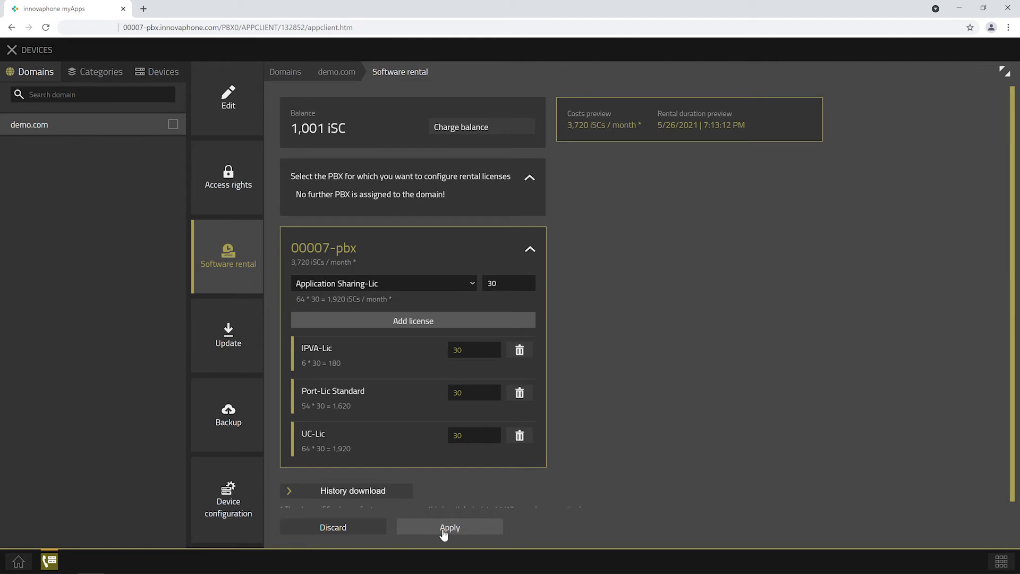
{"action": "left_click", "coordinate": [444, 531]}
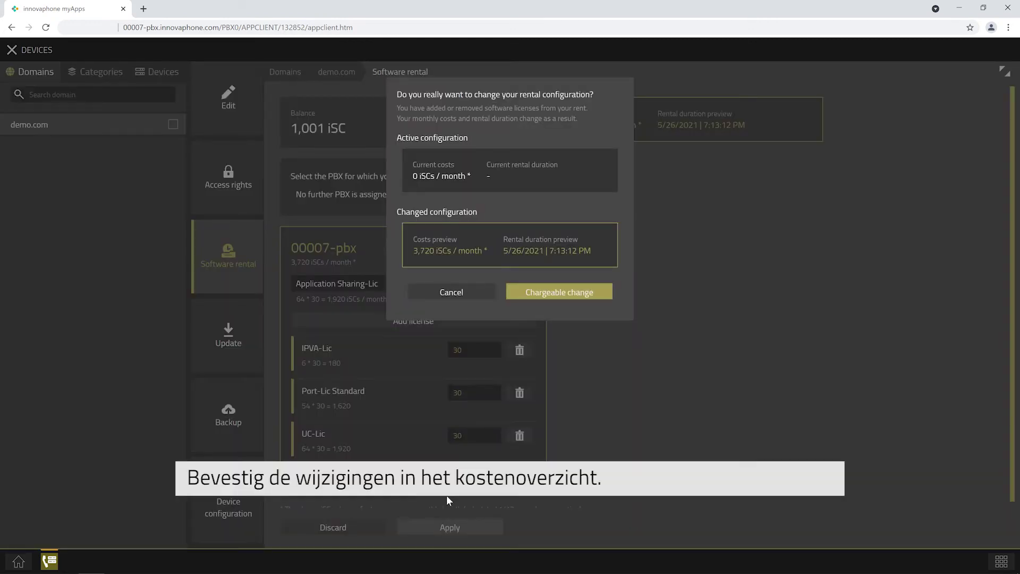
Confirm the chargeable change and expand 00007-pbx to list its IPVA-Lic, Port-Lic Standard and UC-Lic licences.
{"action": "left_click", "coordinate": [519, 298]}
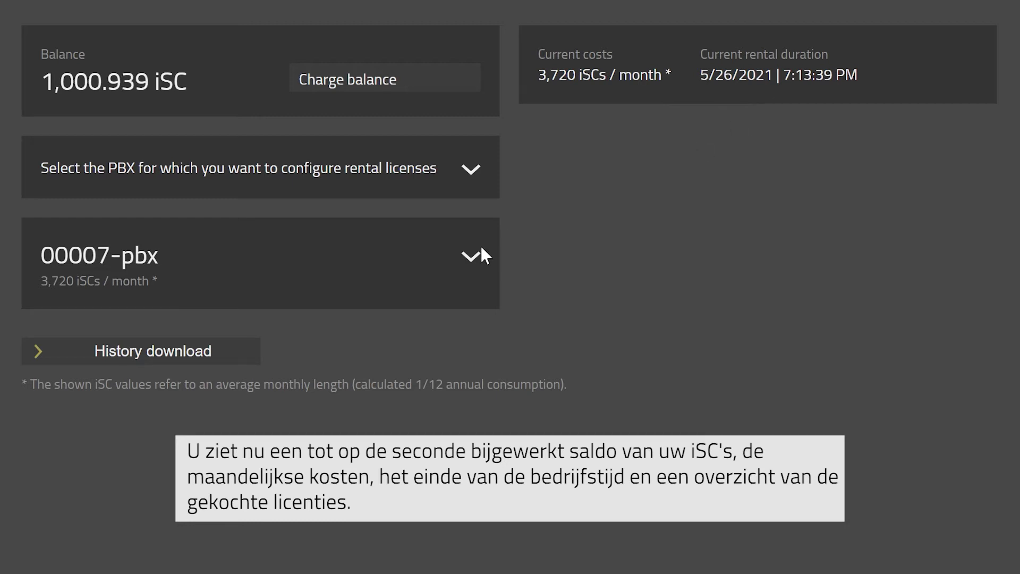
{"action": "left_click", "coordinate": [475, 261]}
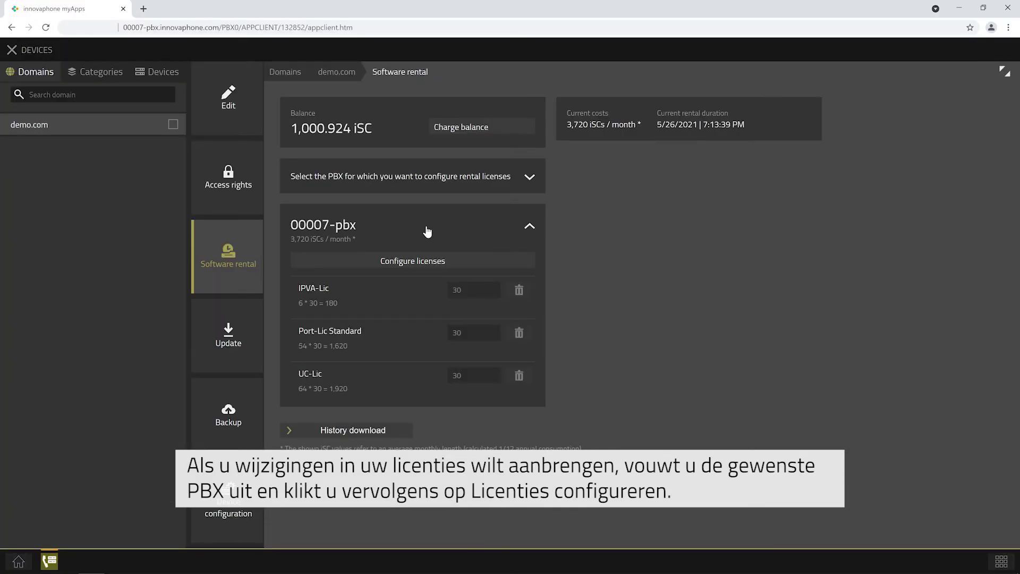
Set IPVA-Lic, Port-Lic Standard and UC-Lic to 40 each and confirm the 4,960 iSC/month charge.
{"action": "left_click", "coordinate": [453, 264]}
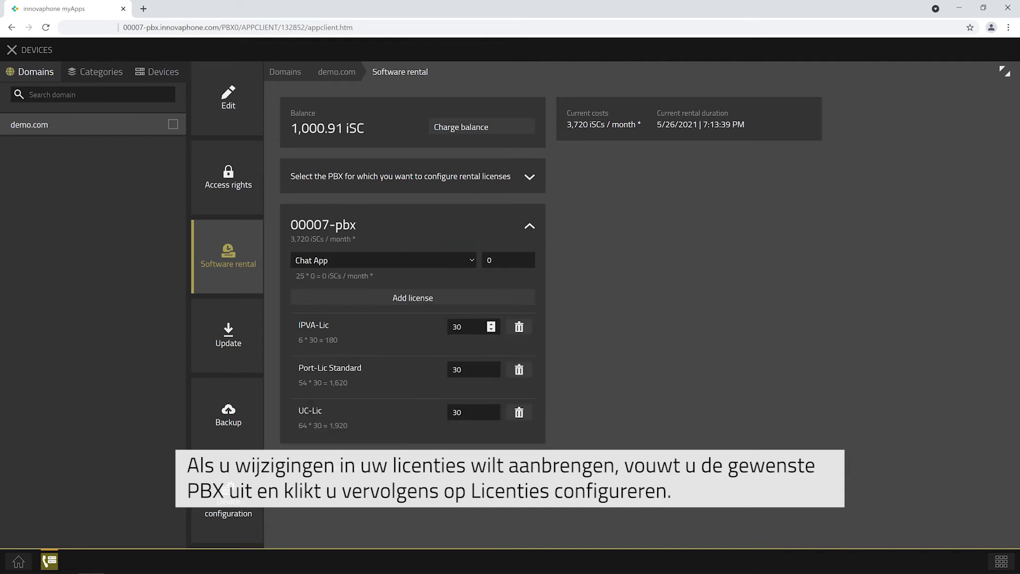
{"action": "left_click", "coordinate": [463, 327]}
{"action": "type", "text": "40"}
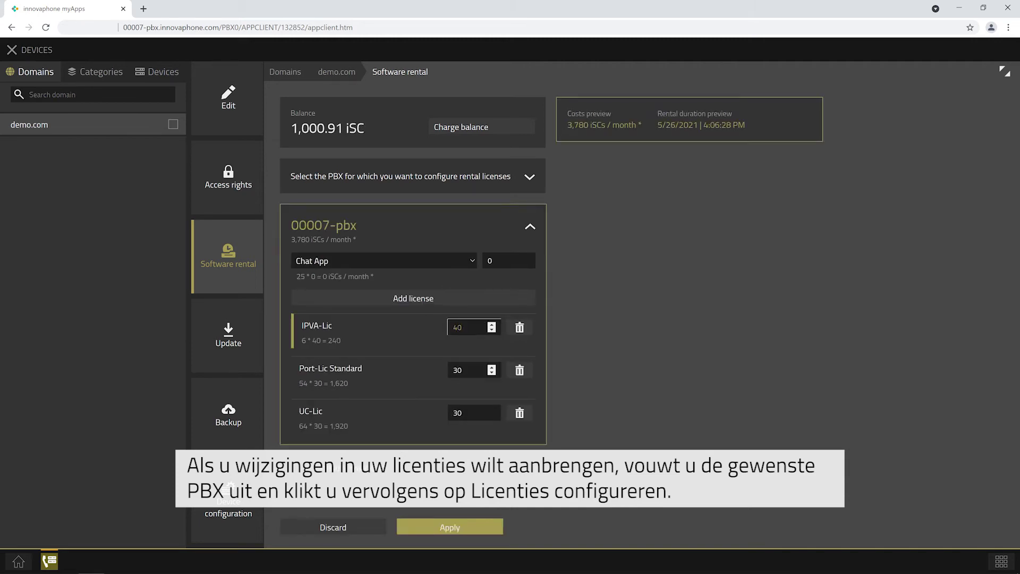
{"action": "left_click", "coordinate": [439, 360]}
{"action": "type", "text": "40"}
{"action": "double_click", "coordinate": [468, 407]}
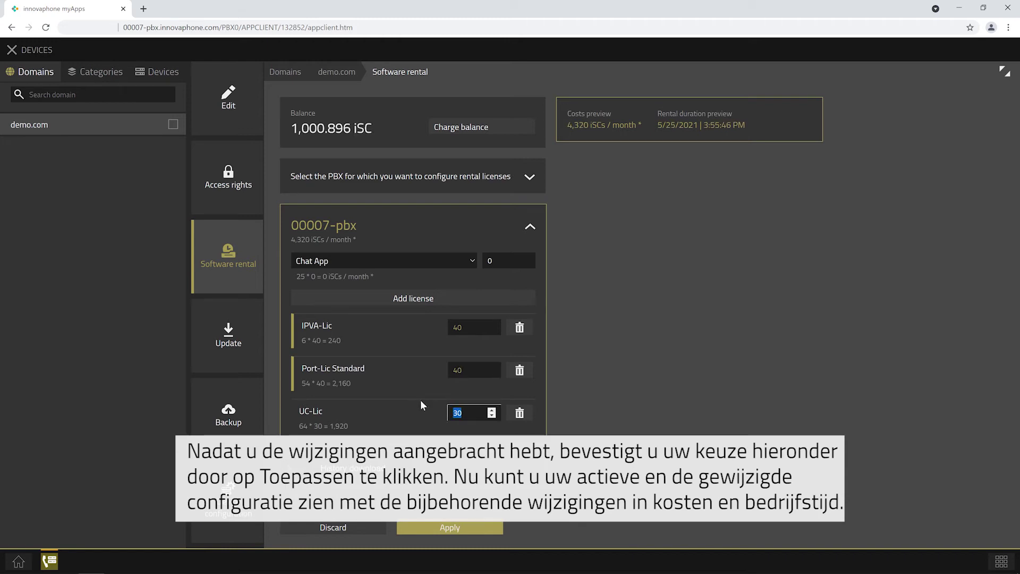
{"action": "type", "text": "40"}
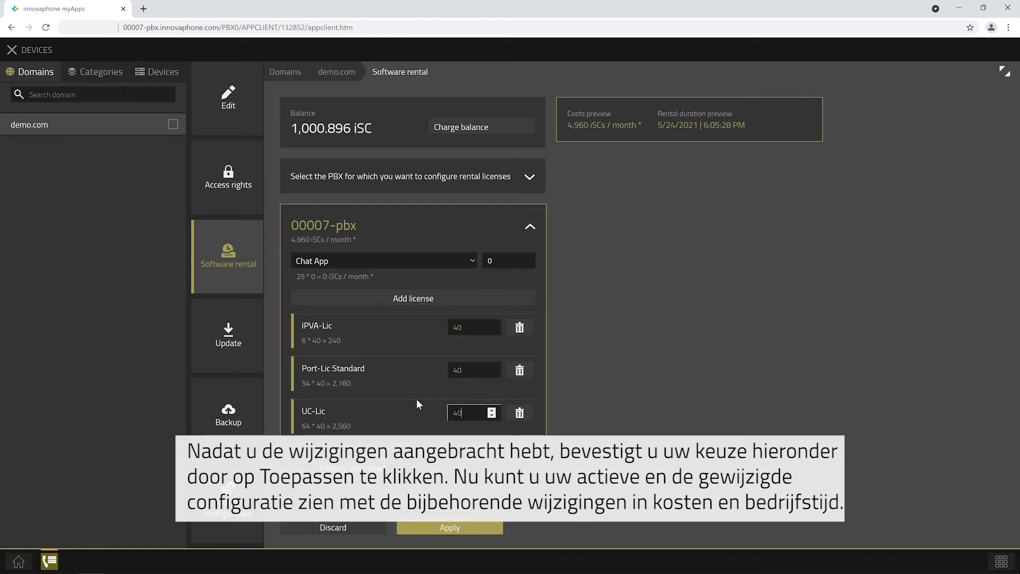
{"action": "left_click", "coordinate": [446, 529]}
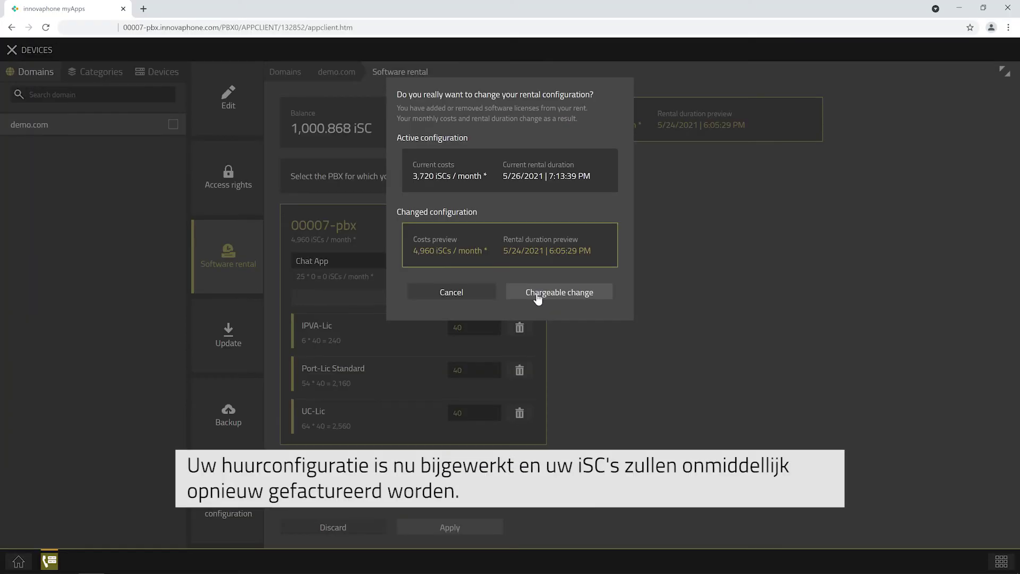
{"action": "left_click", "coordinate": [537, 296]}
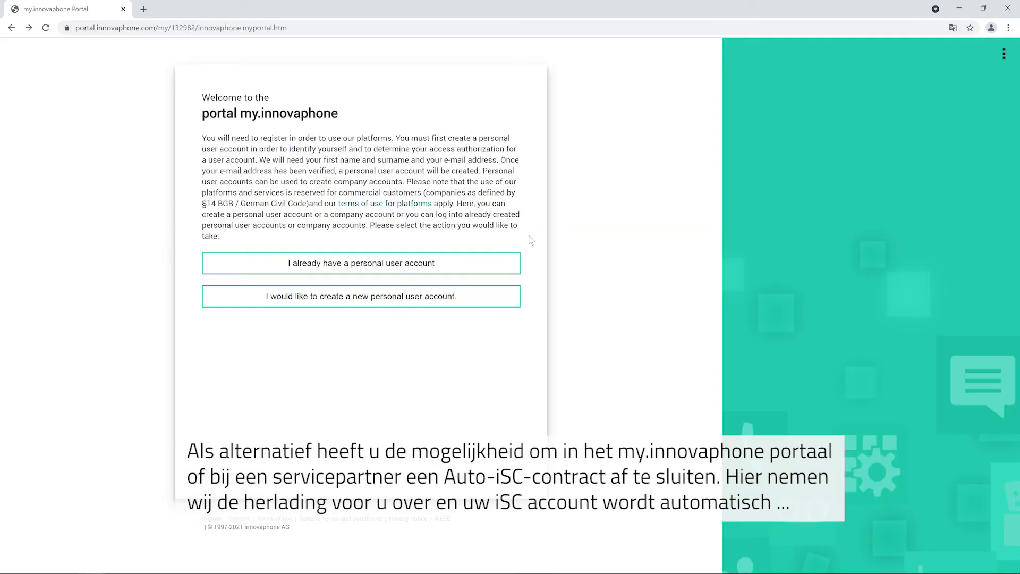
Log in to the my.innovaphone portal with the account e-mail and password.
{"action": "left_click", "coordinate": [489, 261]}
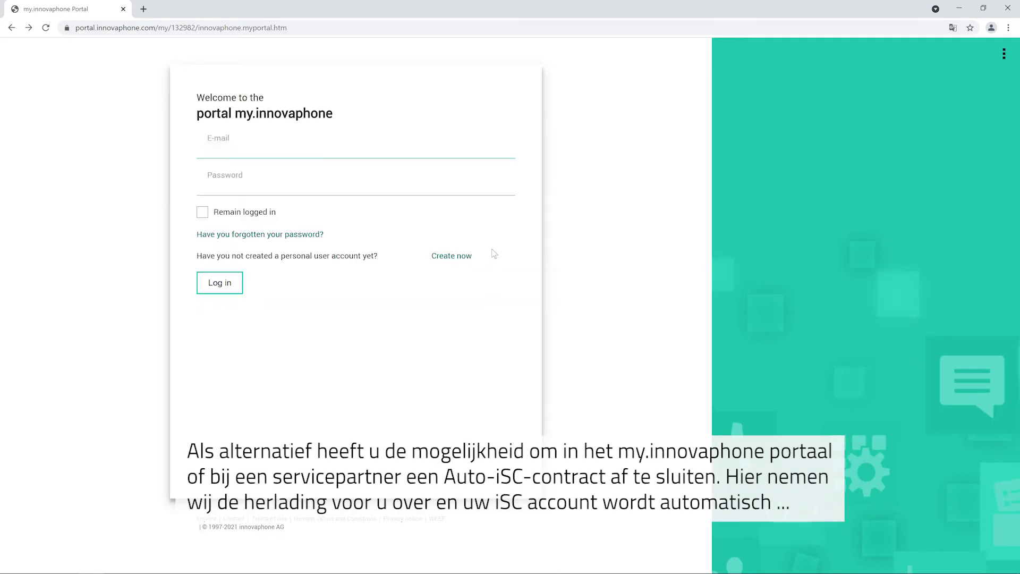
{"action": "type", "text": "user@innovaphone.com"}
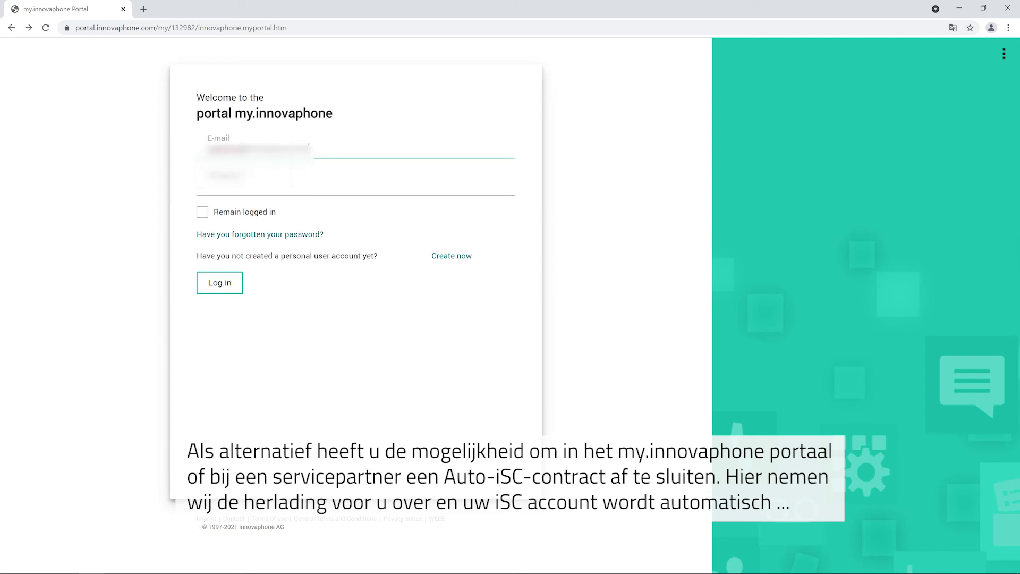
{"action": "key", "text": "Tab"}
{"action": "type", "text": "*******"}
{"action": "left_click", "coordinate": [224, 284]}
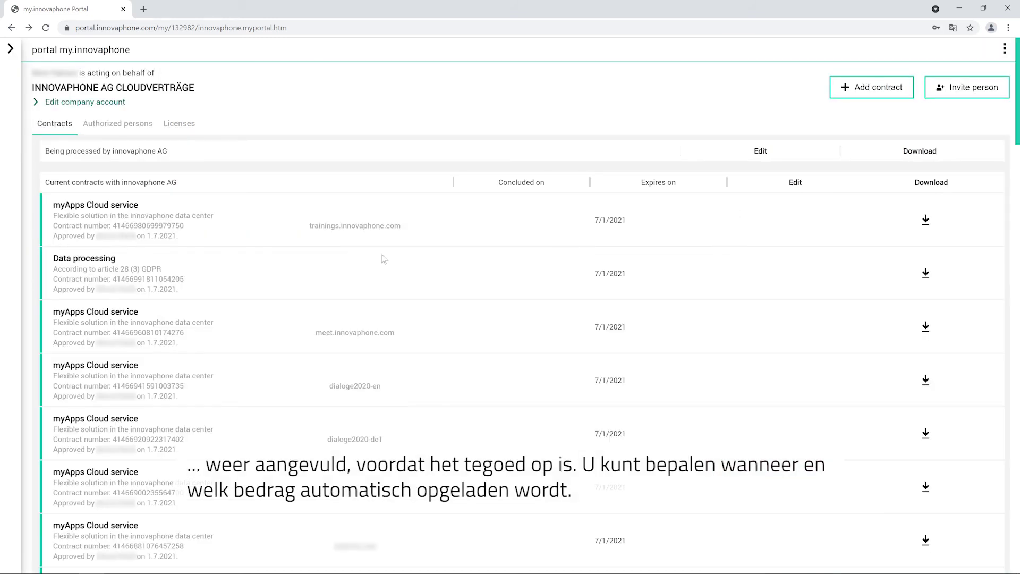
Add an Automatic iSC Reloading Service contract for the domain and proceed to invoicing.
{"action": "left_click", "coordinate": [879, 88]}
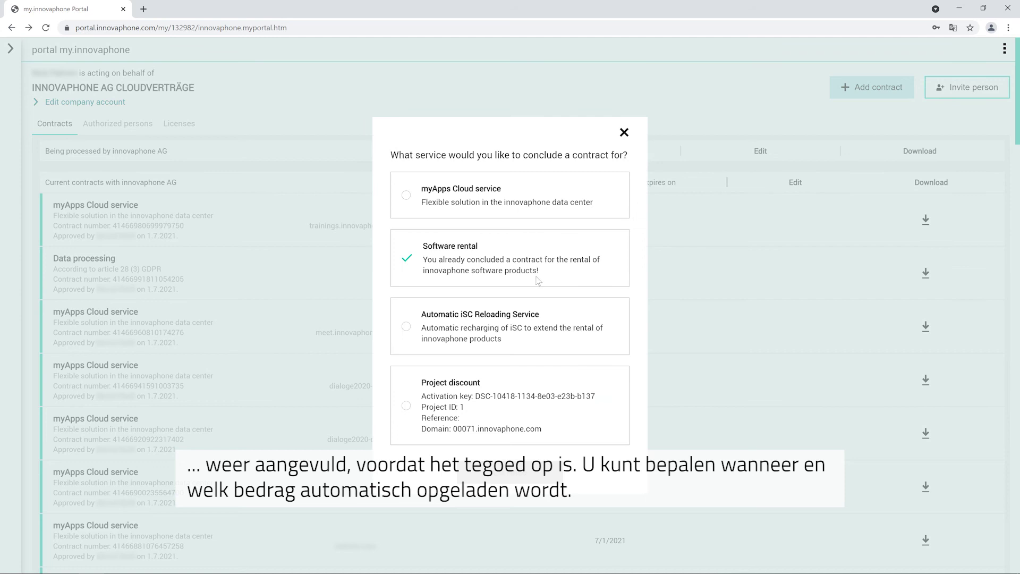
{"action": "left_click", "coordinate": [406, 326]}
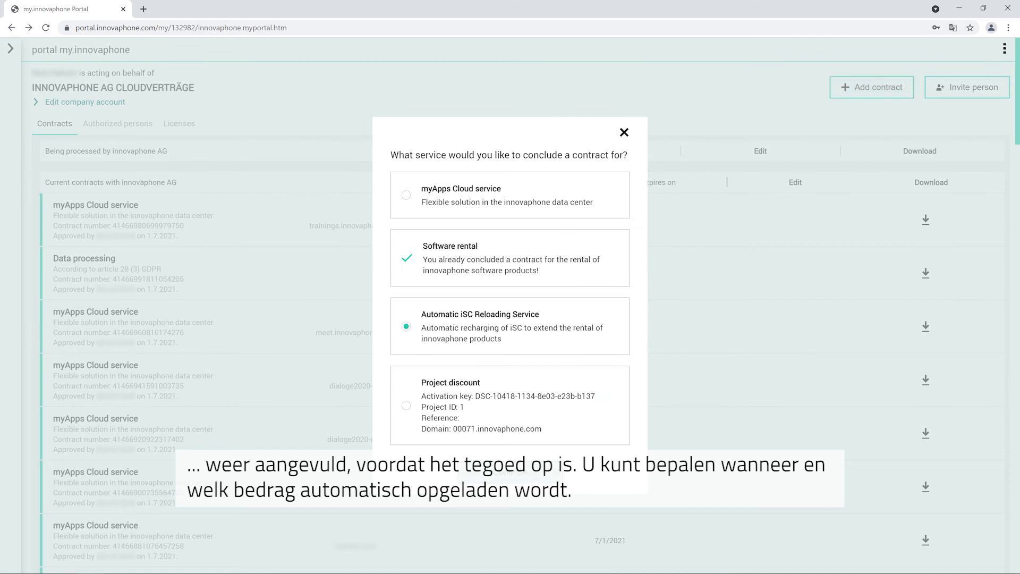
{"action": "left_click", "coordinate": [595, 325]}
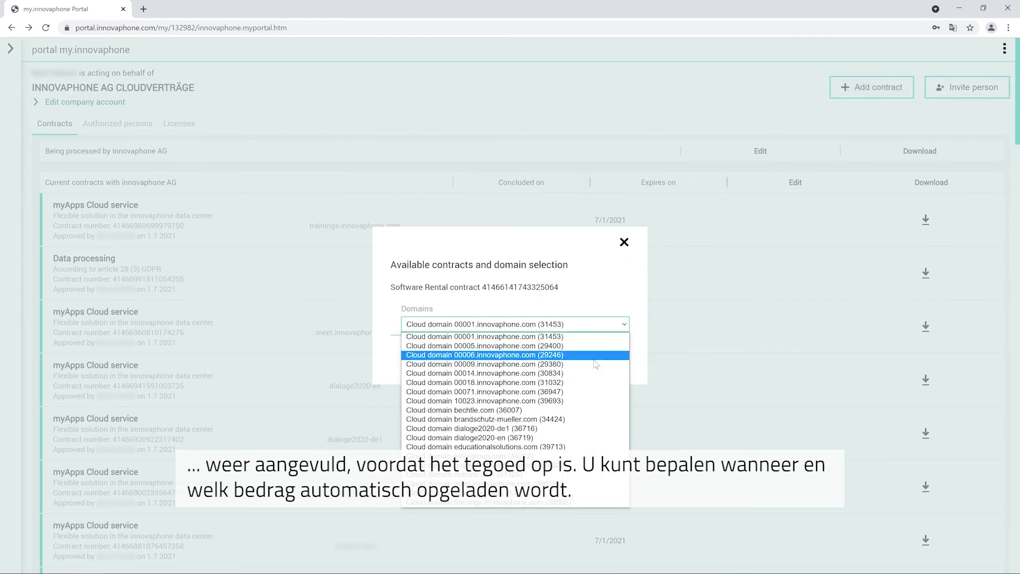
{"action": "left_click", "coordinate": [596, 381]}
{"action": "left_click", "coordinate": [549, 369]}
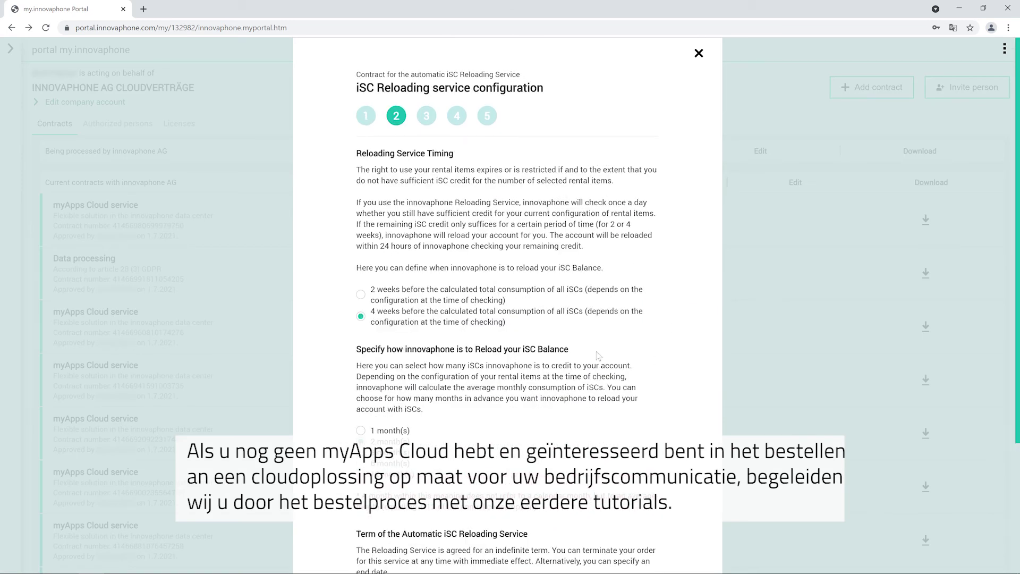
{"action": "scroll", "coordinate": [600, 356], "scroll_direction": "down", "scroll_amount": 3}
{"action": "left_click", "coordinate": [629, 556]}
Enter the reseller company name 'Distributor Company' and the contact's first name and surname.
{"action": "left_click", "coordinate": [495, 249]}
{"action": "type", "text": "Distributor Company ltd"}
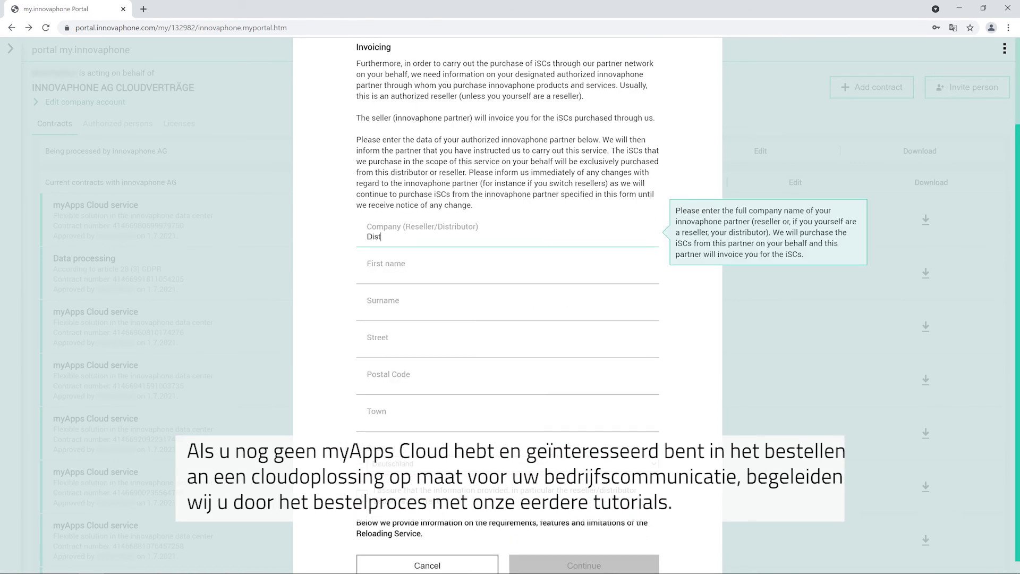
{"action": "key", "text": "BackSpace"}
{"action": "key", "text": "BackSpace"}
{"action": "key", "text": "BackSpace"}
{"action": "left_click", "coordinate": [507, 274]}
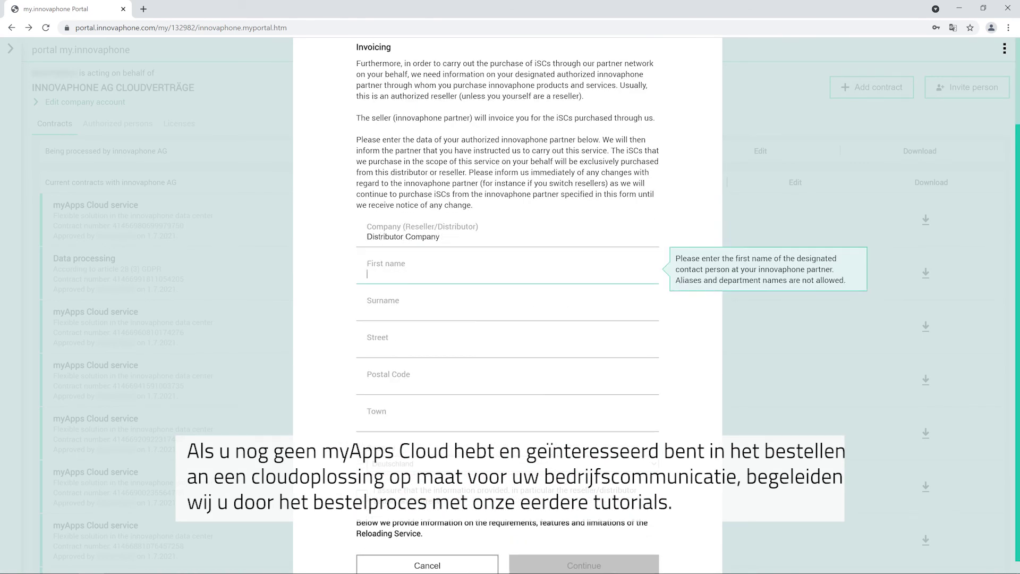
{"action": "type", "text": "First name distributor"}
{"action": "left_click", "coordinate": [507, 311]}
{"action": "type", "text": "Surname Distributor"}
Fill in the reseller's street, postal code and town, confirm the details, and reach the contract terms.
{"action": "left_click", "coordinate": [406, 347]}
{"action": "type", "text": "address Distributor"}
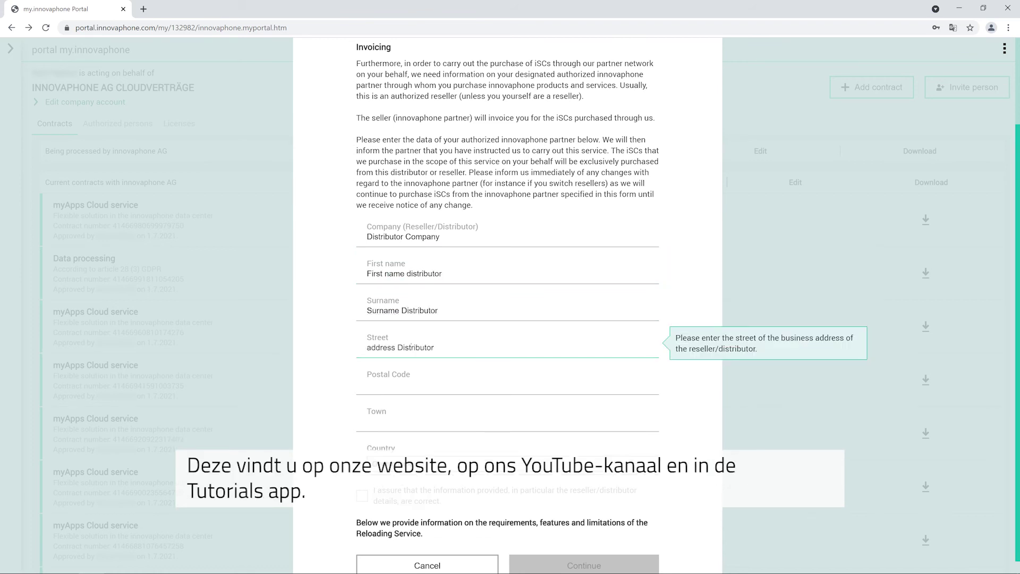
{"action": "left_click", "coordinate": [507, 384]}
{"action": "type", "text": "71065"}
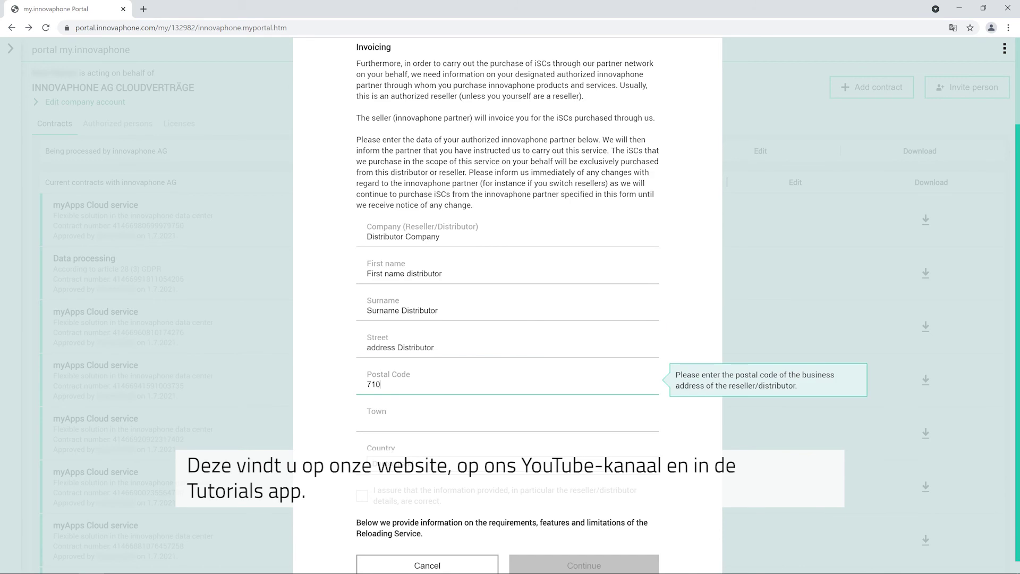
{"action": "left_click", "coordinate": [507, 421]}
{"action": "type", "text": "Sindelfingen"}
{"action": "scroll", "coordinate": [499, 536], "scroll_direction": "down", "scroll_amount": 1}
{"action": "left_click", "coordinate": [362, 482]}
{"action": "scroll", "coordinate": [499, 537], "scroll_direction": "down", "scroll_amount": 10}
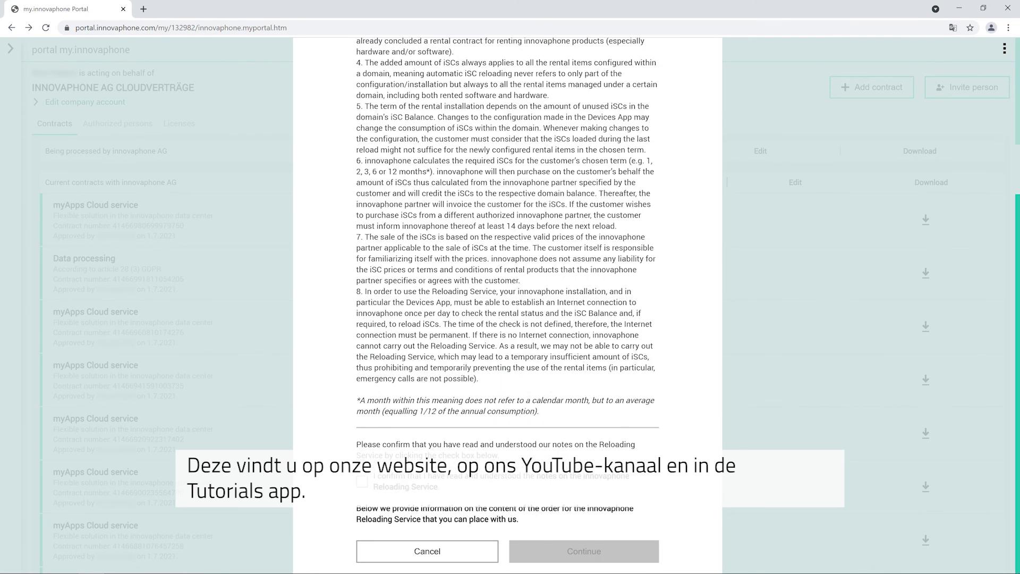
{"action": "left_click", "coordinate": [555, 551]}
{"action": "scroll", "coordinate": [684, 401], "scroll_direction": "down", "scroll_amount": 15}
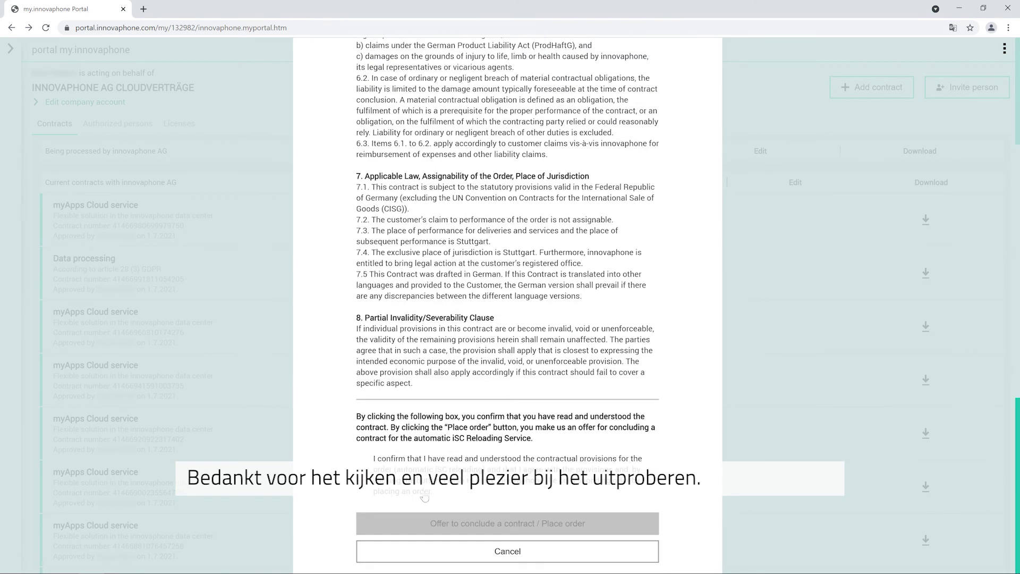